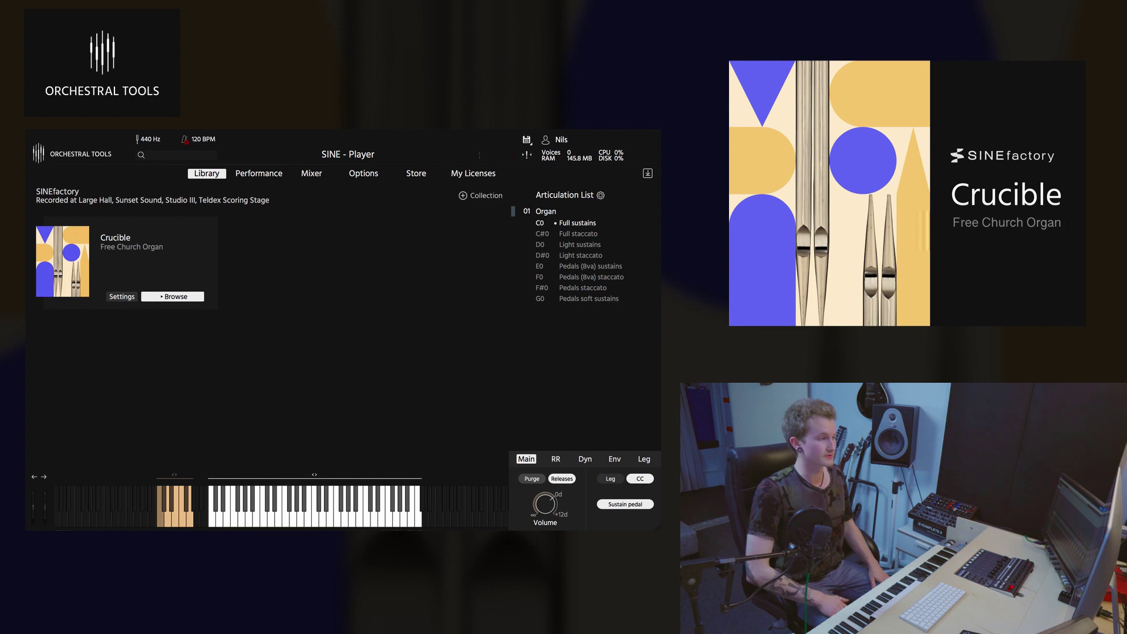
In the Mixer, switch off the Room and Gallery mic channels, leaving only Close
{"action": "left_click", "coordinate": [311, 178]}
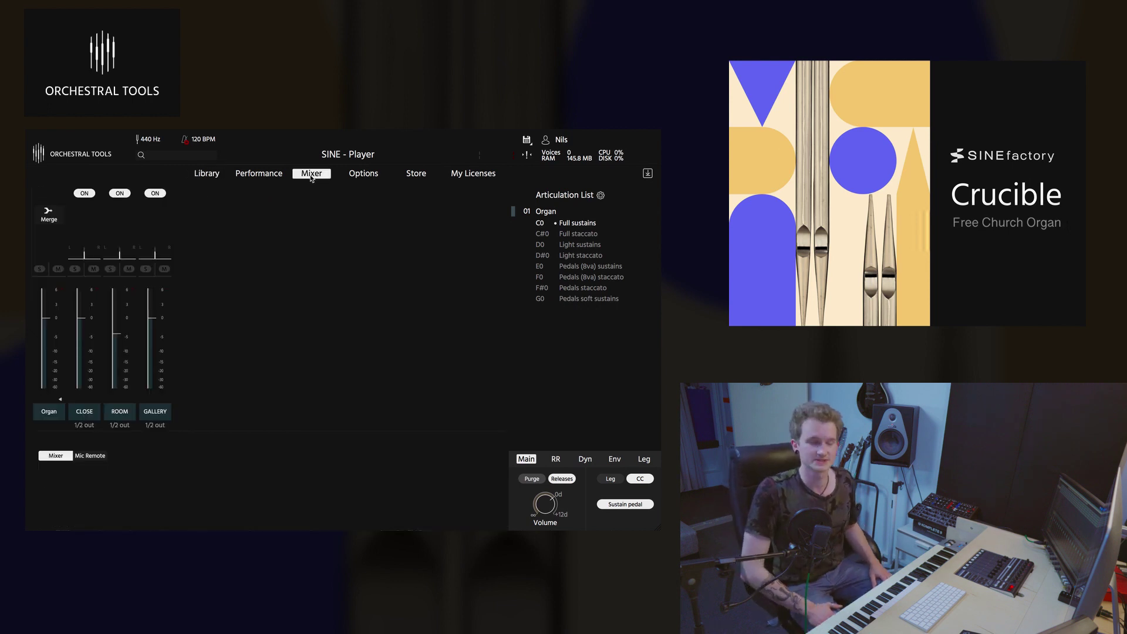
{"action": "left_click", "coordinate": [121, 192]}
{"action": "left_click", "coordinate": [155, 192]}
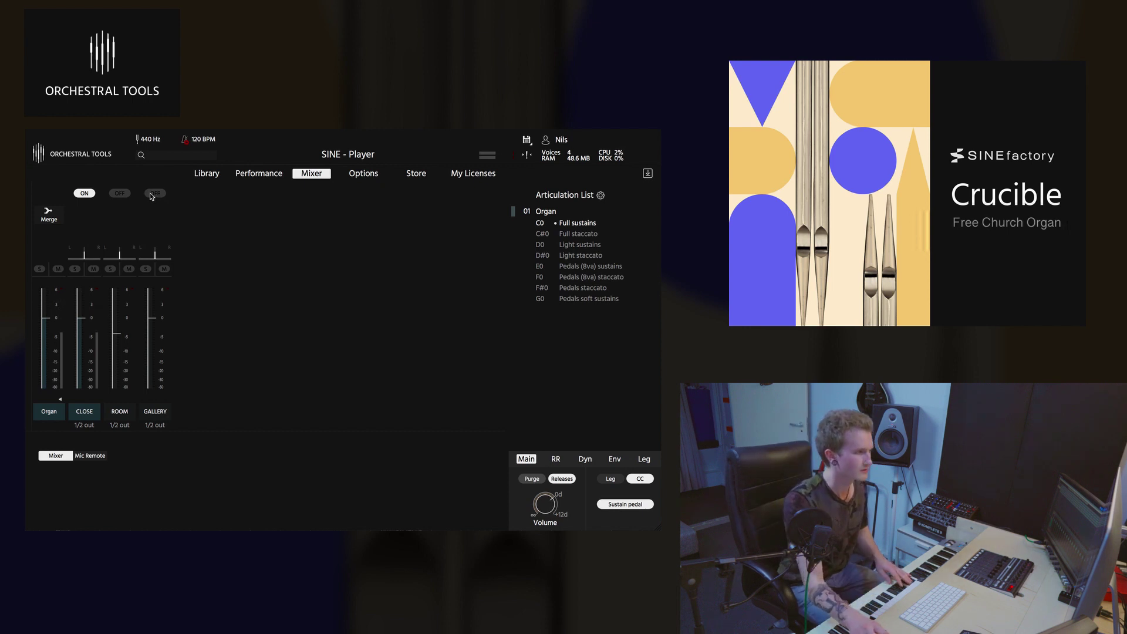
Switch the Room mic channel back on, keeping Gallery off
{"action": "left_click", "coordinate": [120, 193]}
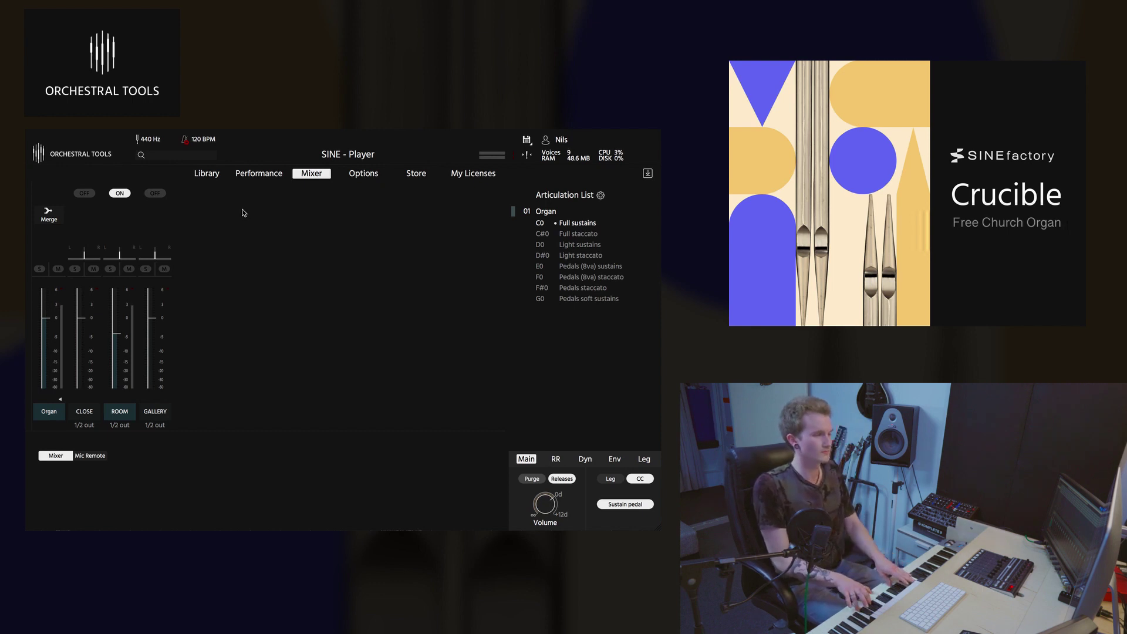
Switch the Gallery mic channel on and the Room mic channel off
{"action": "left_click", "coordinate": [156, 193]}
{"action": "left_click", "coordinate": [120, 193]}
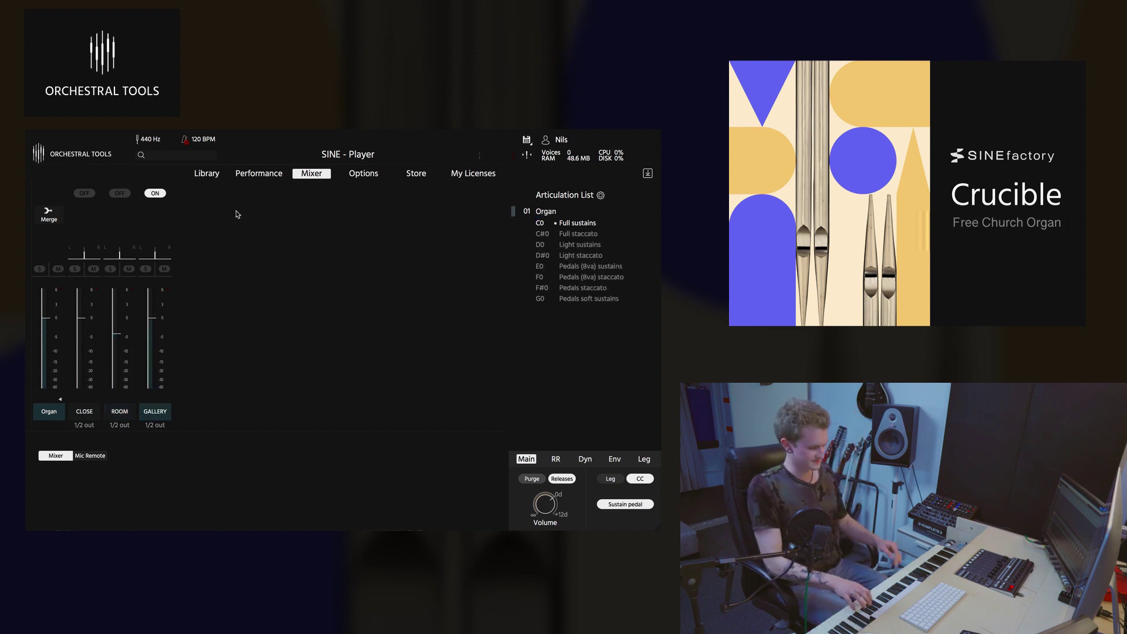